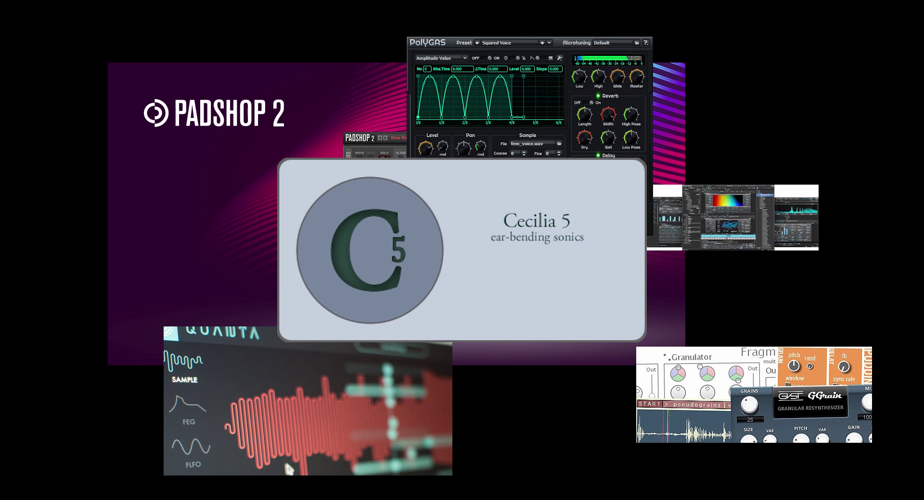
Search Google for 'cecilia 5 download'.
type("cecili")
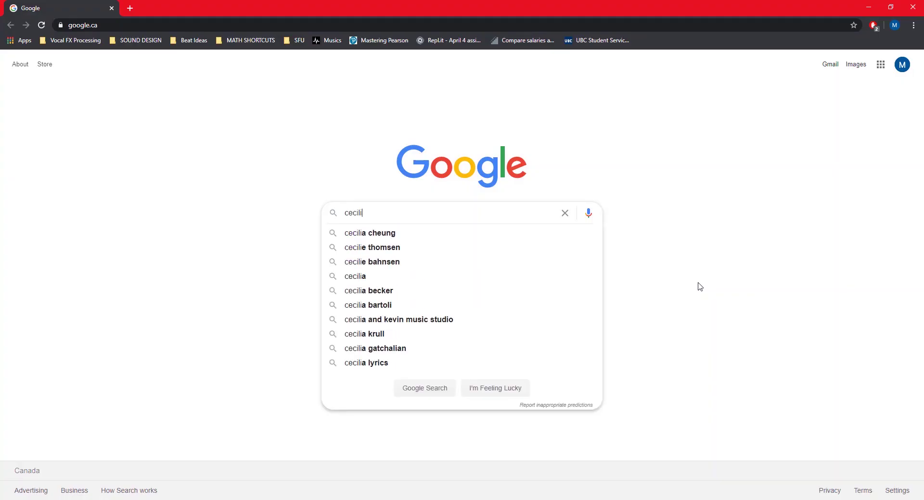
type("a 5")
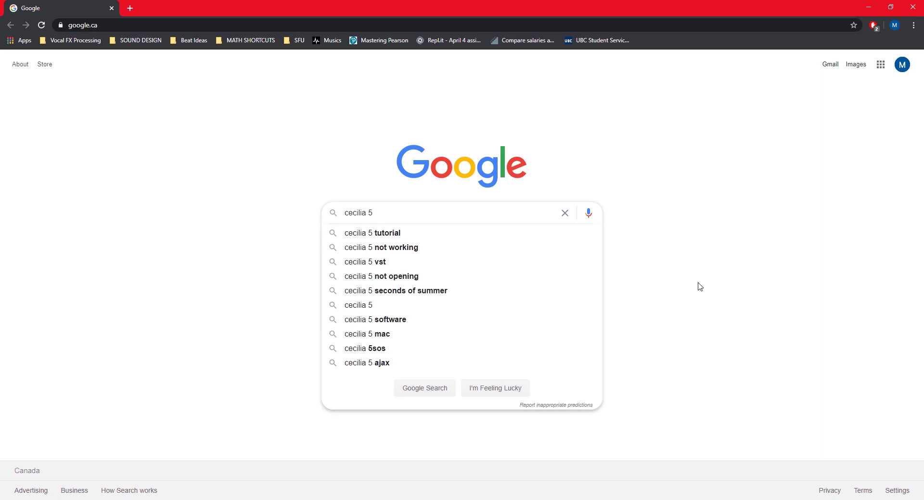
type(" download")
key("Return")
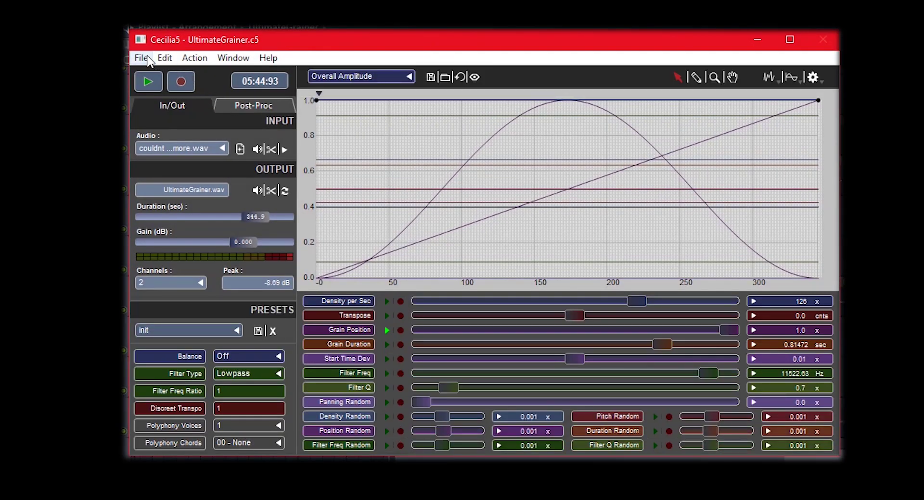
left_click(141, 57)
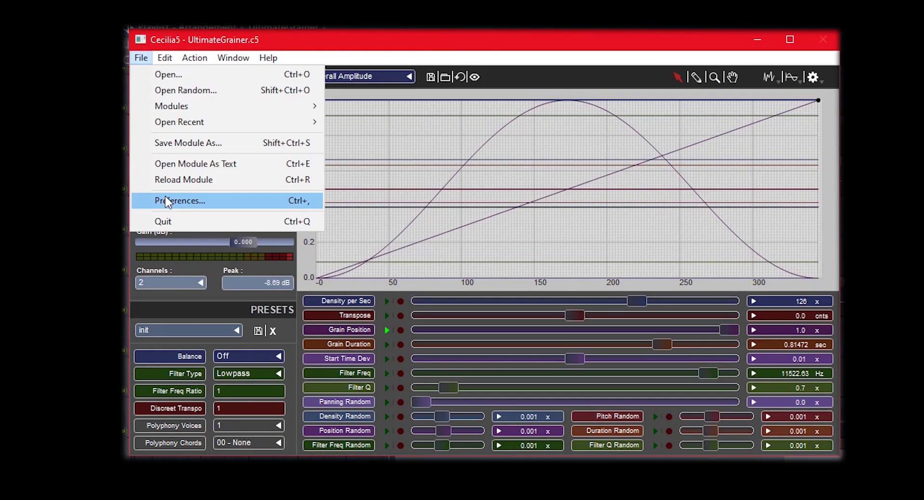
mouse_move(183, 106)
mouse_move(353, 220)
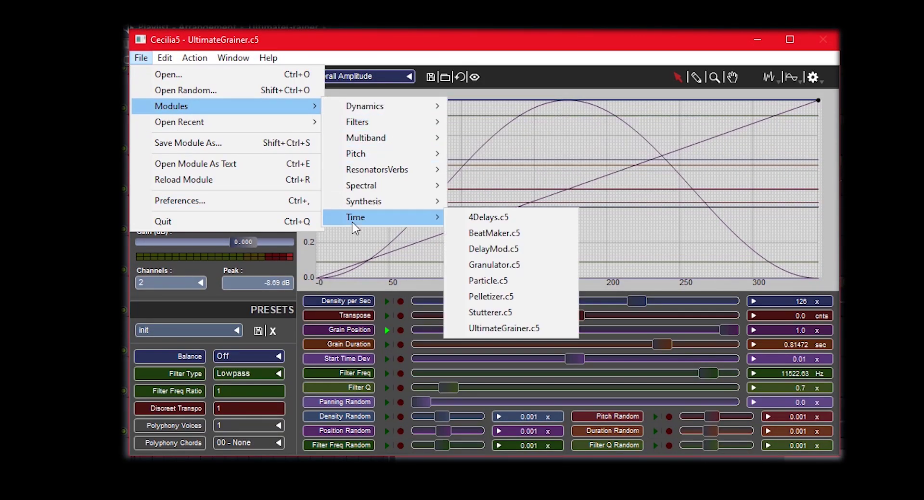
left_click(280, 243)
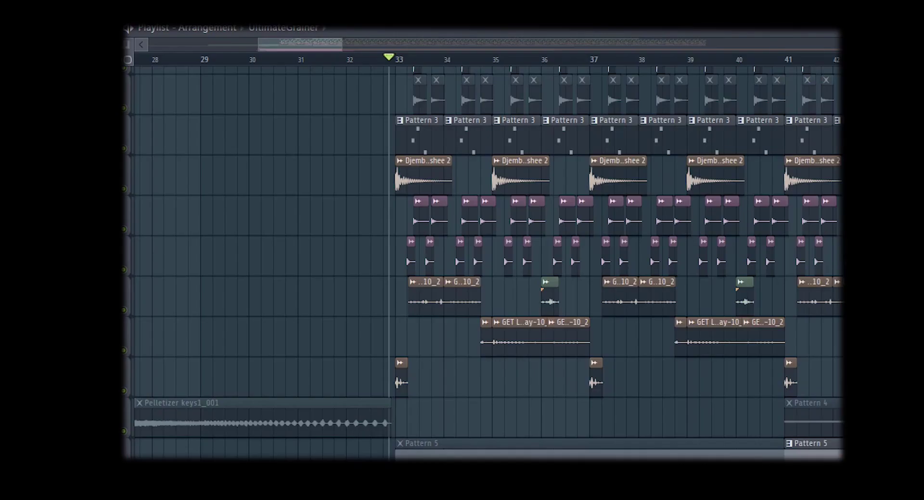
scroll(437, 404, "down", 10)
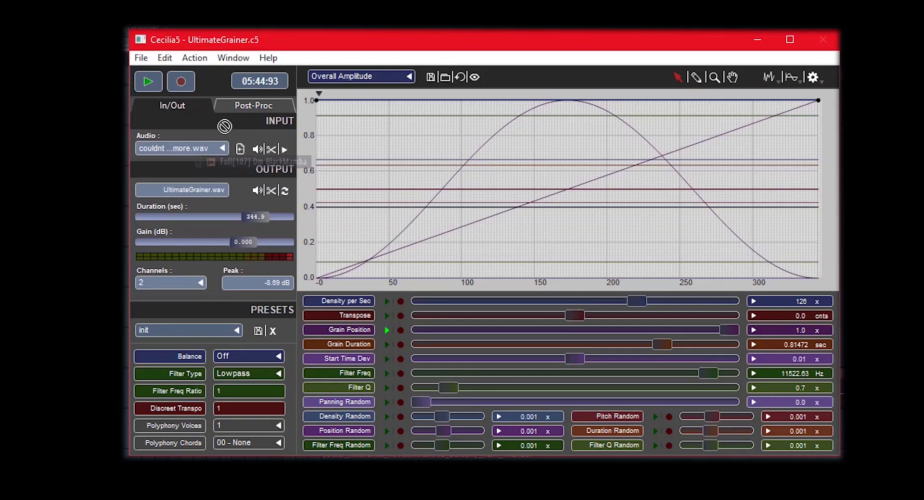
Load the new recording as UltimateGrainer's source, play it, and lower Filter Freq during playback.
left_click_drag(224, 126, 183, 148)
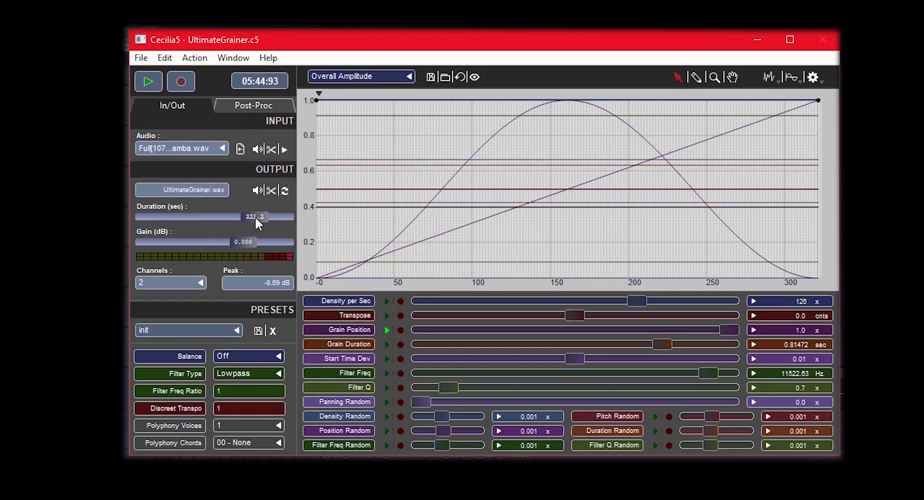
left_click(148, 81)
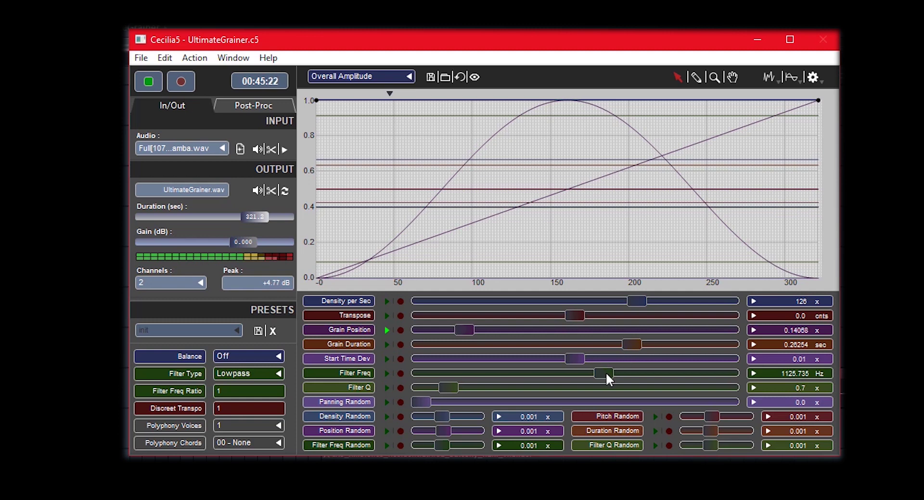
left_click_drag(606, 371, 649, 395)
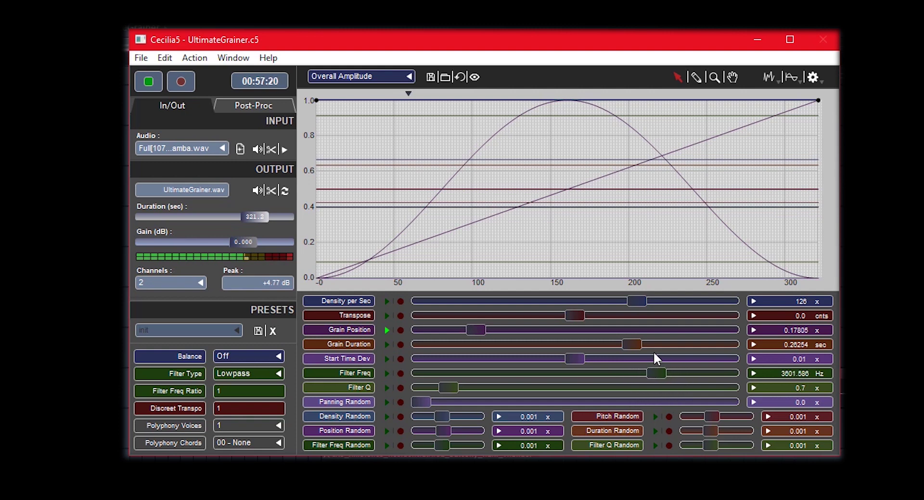
left_click_drag(626, 358, 605, 352)
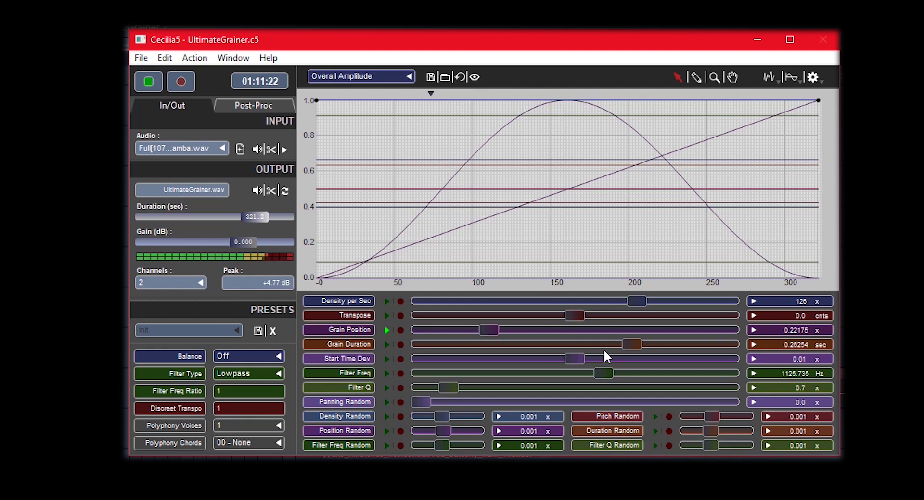
left_click_drag(603, 348, 602, 353)
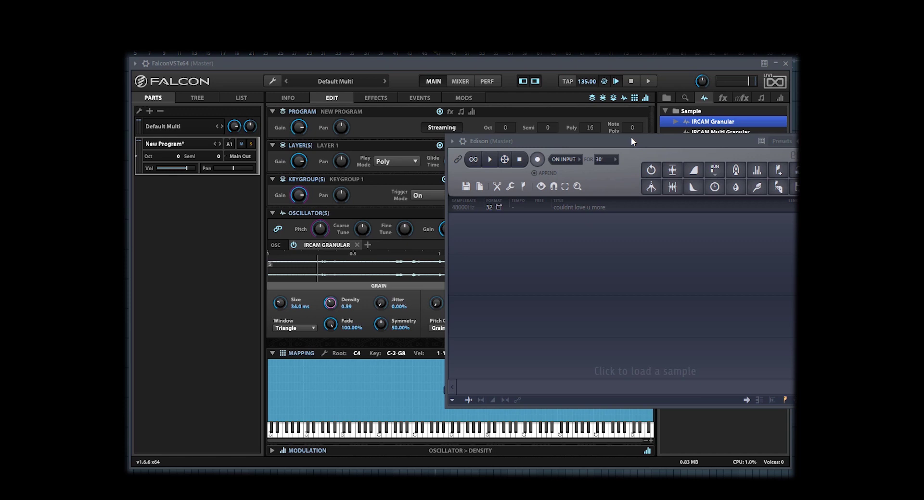
Arrange Falcon and the Edison recorder side by side, then lengthen Falcon's grain size slightly.
left_click_drag(630, 136, 666, 138)
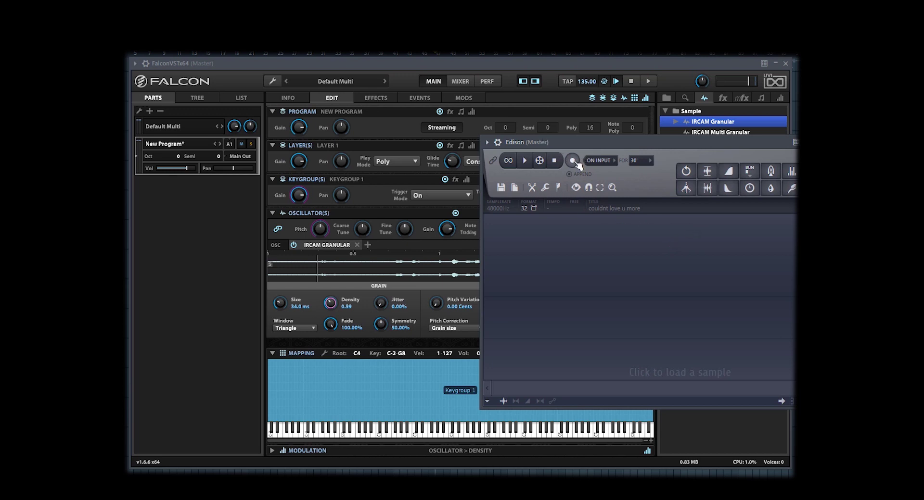
left_click_drag(578, 65, 534, 73)
left_click_drag(738, 139, 775, 128)
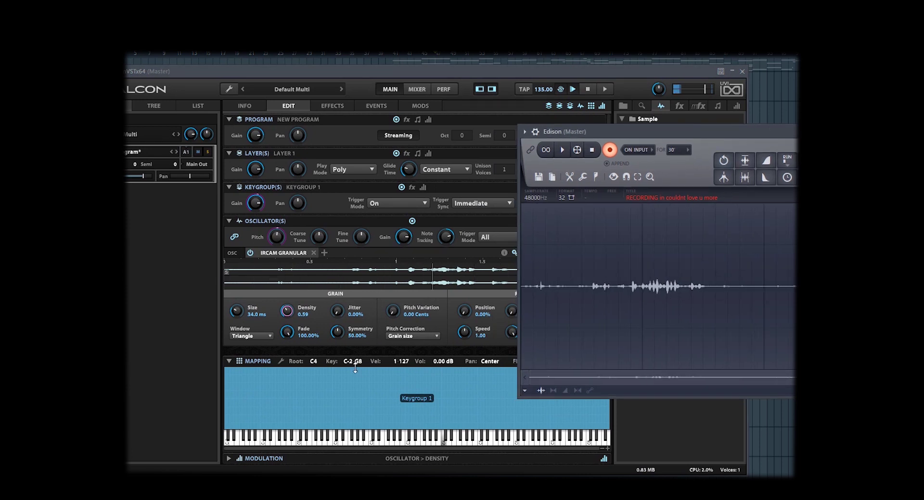
left_click_drag(239, 311, 242, 309)
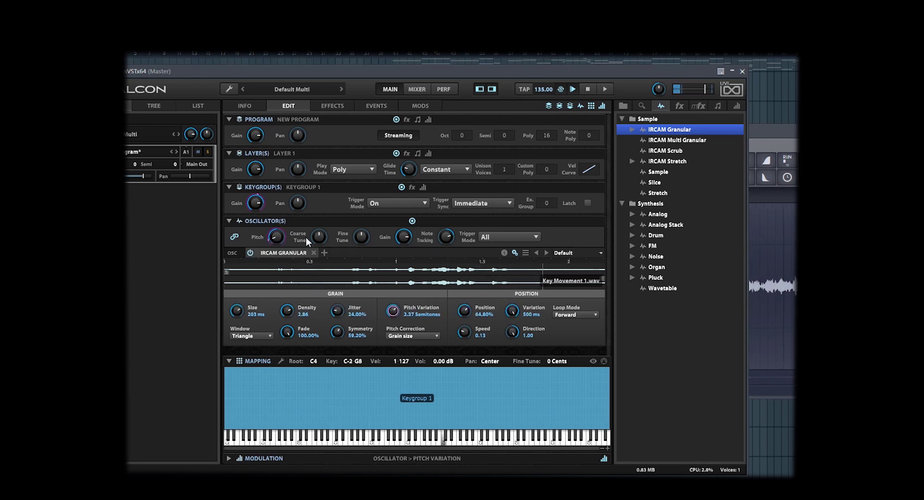
Bring the recorded take forward, then close the plugin windows to return to the playlist.
left_click(655, 216)
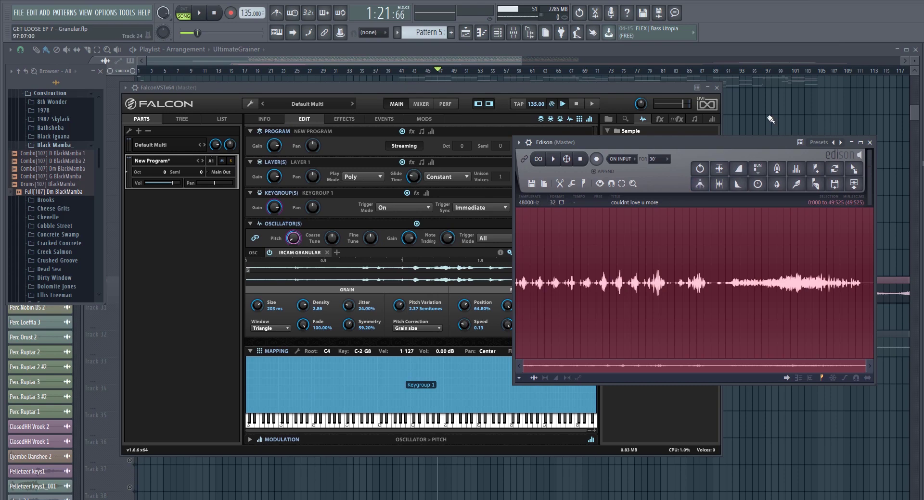
key("F12")
scroll(499, 248, "up", 5)
scroll(347, 278, "up", 9)
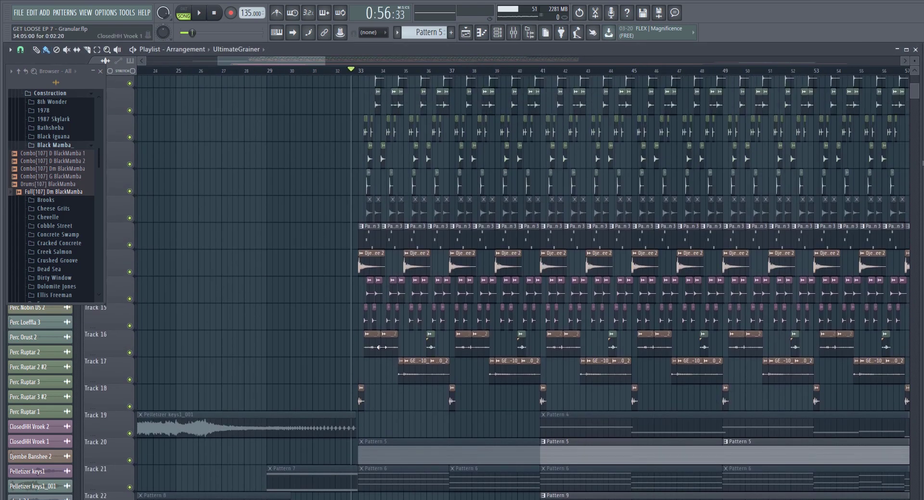
Mute tracks 16–17 and play from bar 33, then unmute tracks 16–18 and replay.
left_click_drag(129, 379, 129, 353)
key("space")
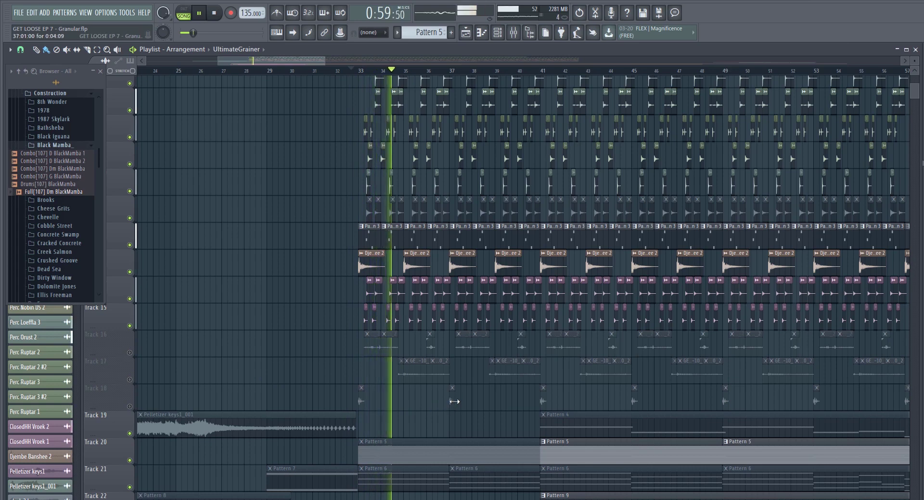
key("space")
left_click_drag(130, 406, 129, 353)
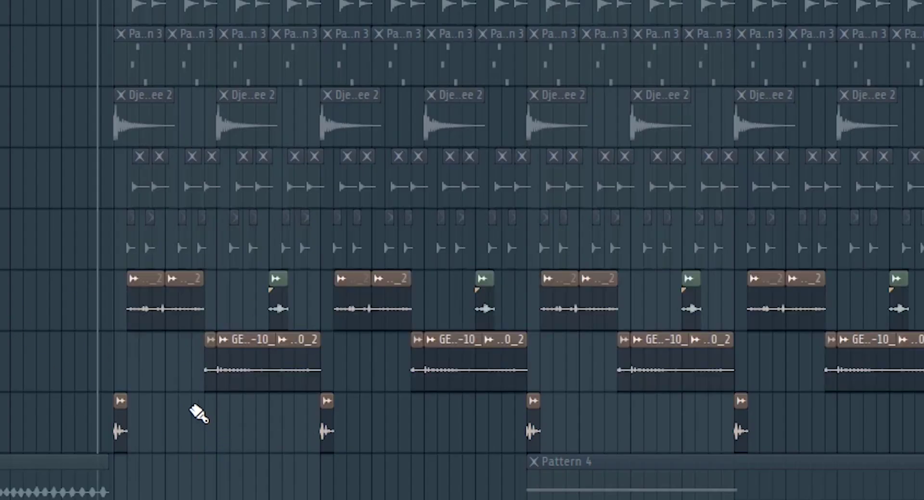
key("space")
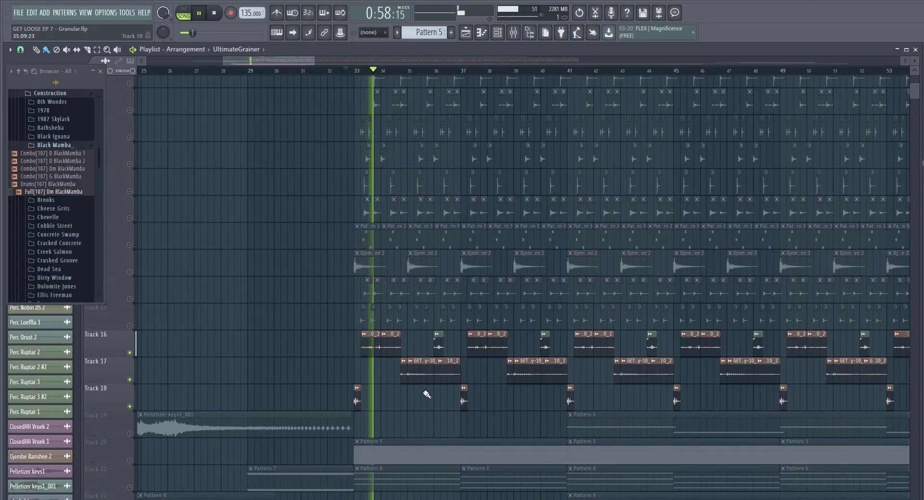
Unmute every playlist track and audition the arrangement again from bar 32.6.
scroll(427, 395, "up", 2)
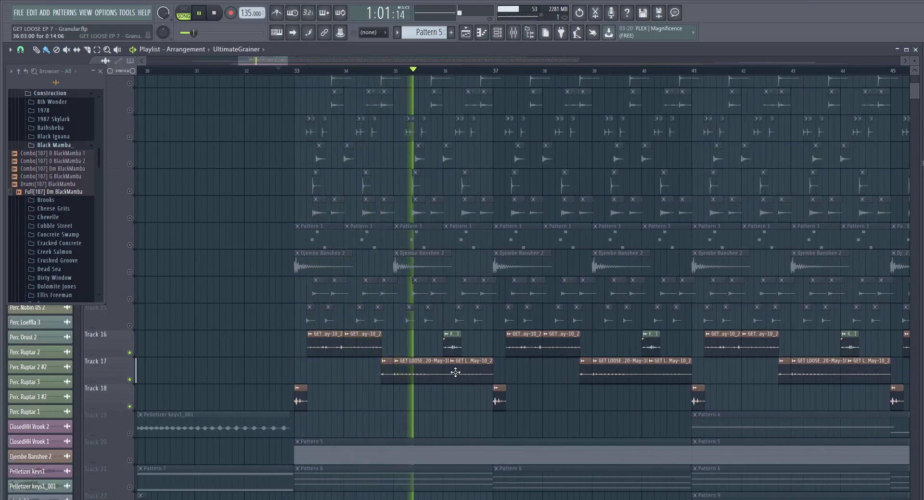
key("space")
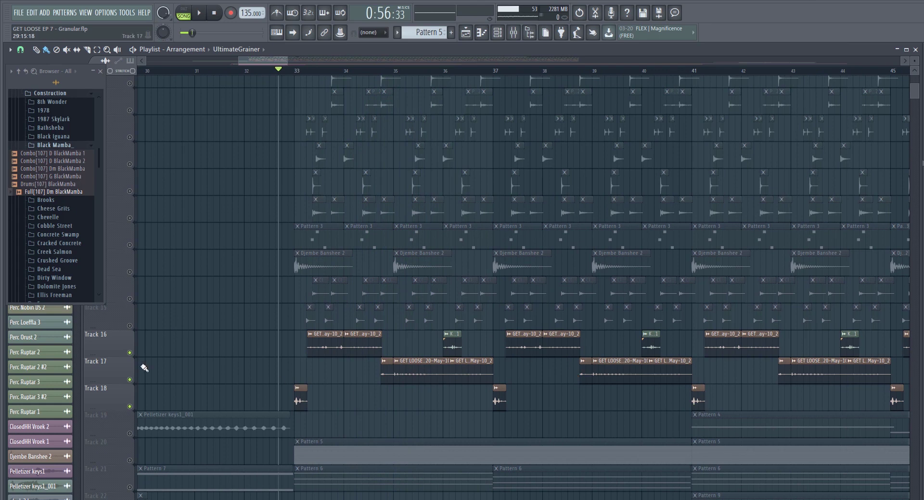
left_click(130, 353, "ctrl")
key("space")
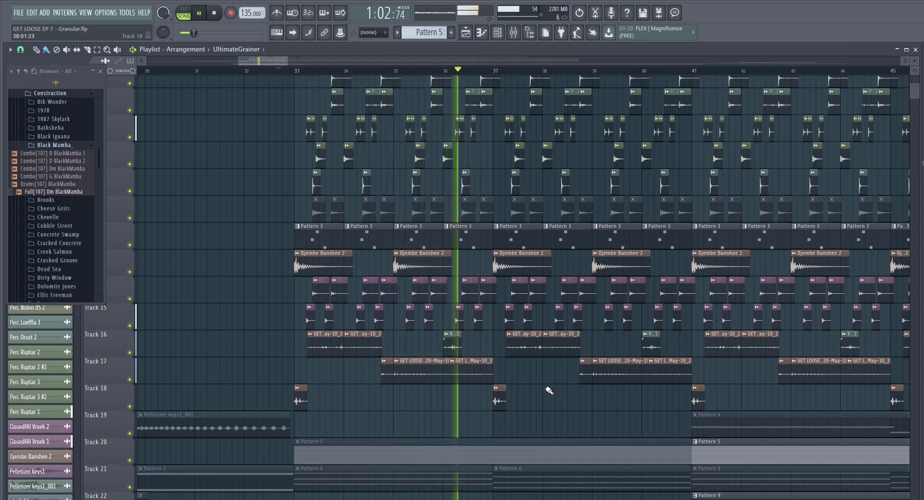
key("space")
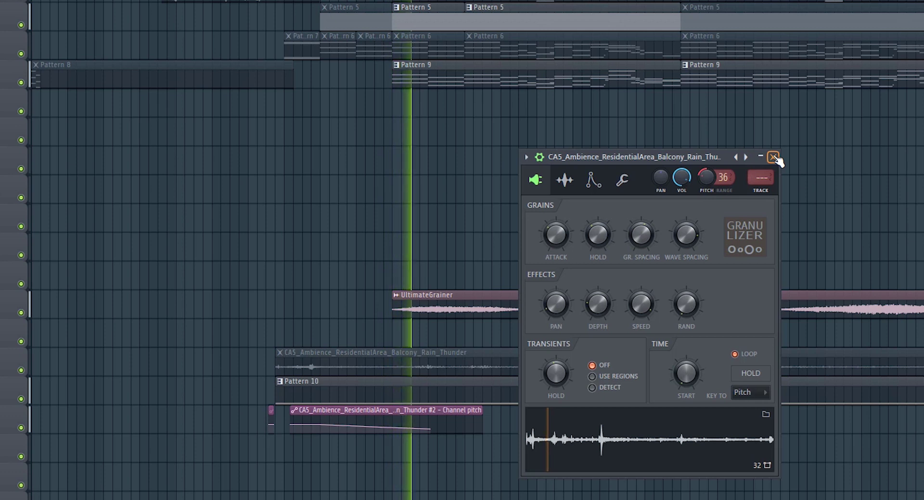
Close the Granulizer, check the UltimateGrainer sample's channel settings, and raise its channel volume.
left_click(773, 158)
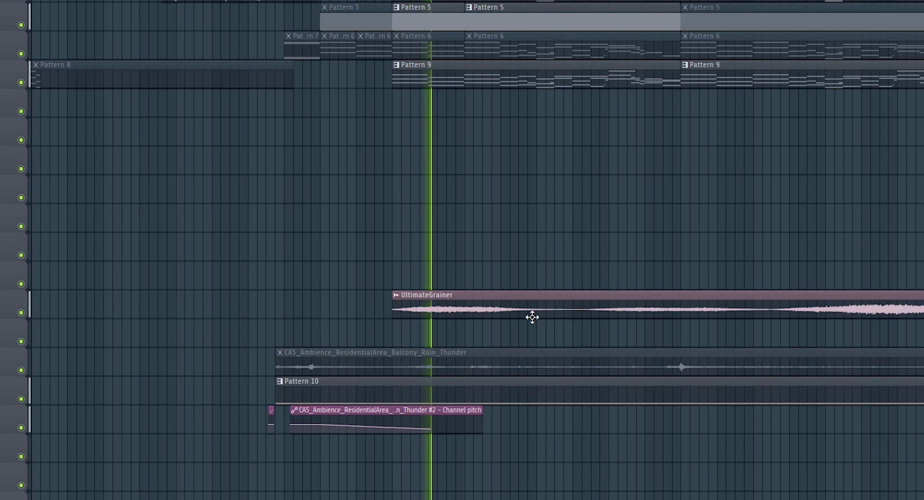
double_click(533, 314)
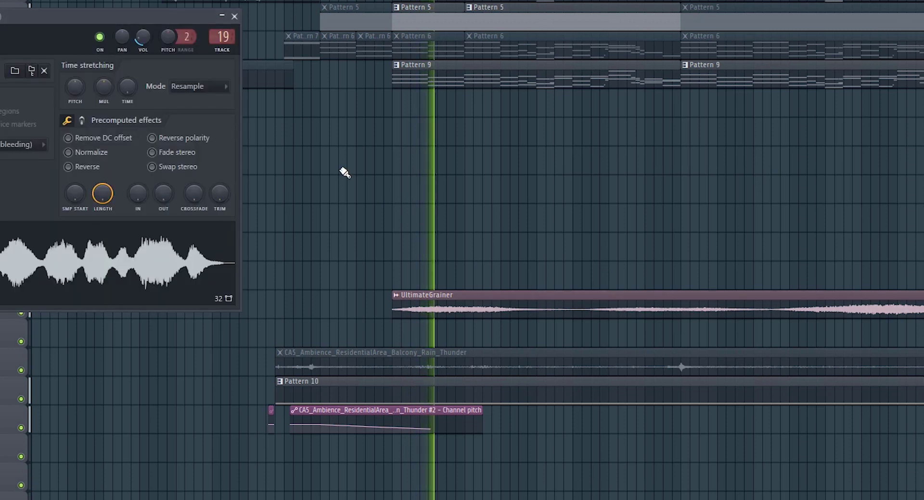
left_click(235, 17)
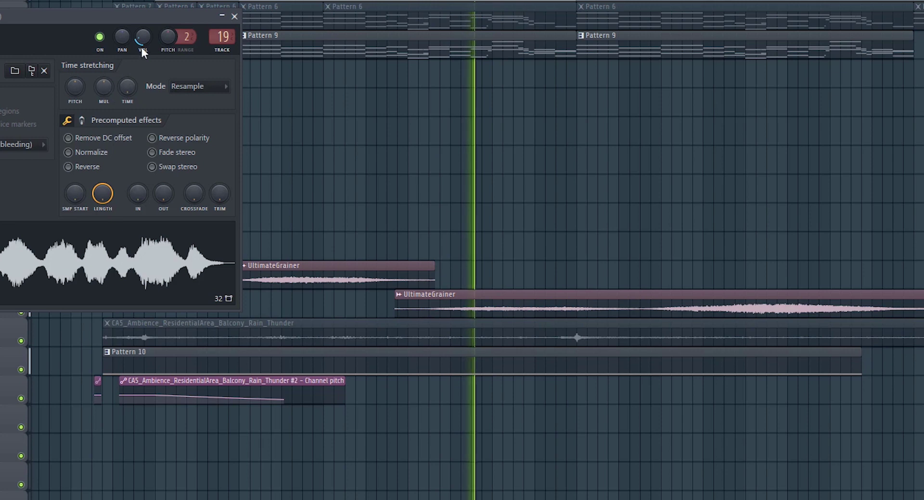
left_click_drag(142, 46, 142, 33)
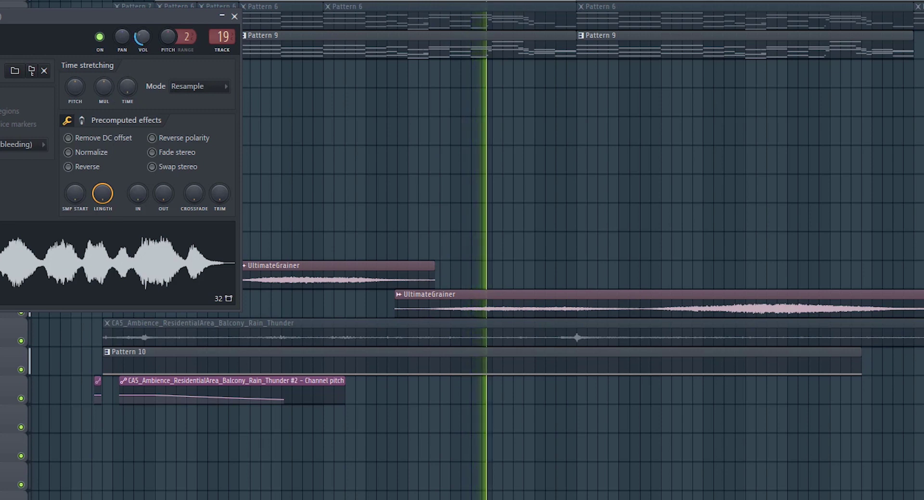